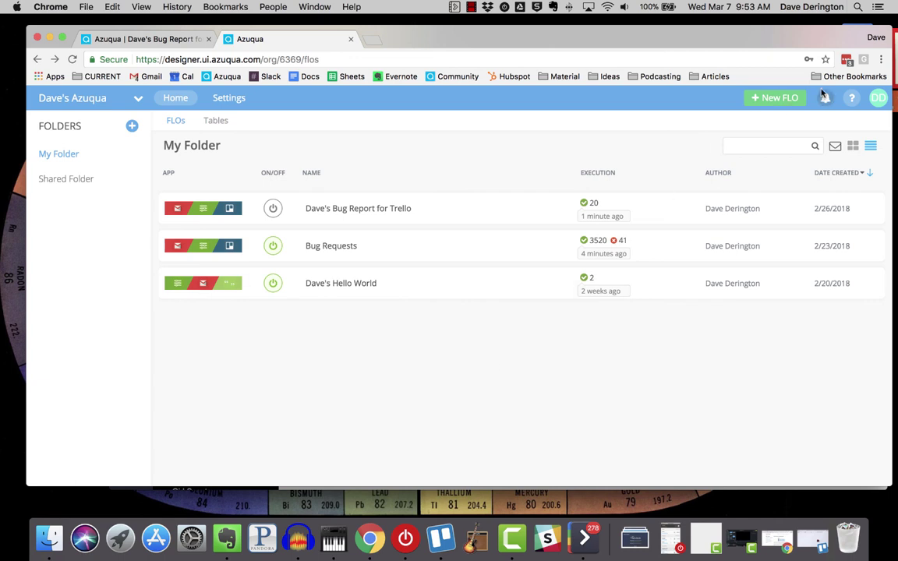
Create a new FLO triggered by Gmail's New Email event
click(783, 100)
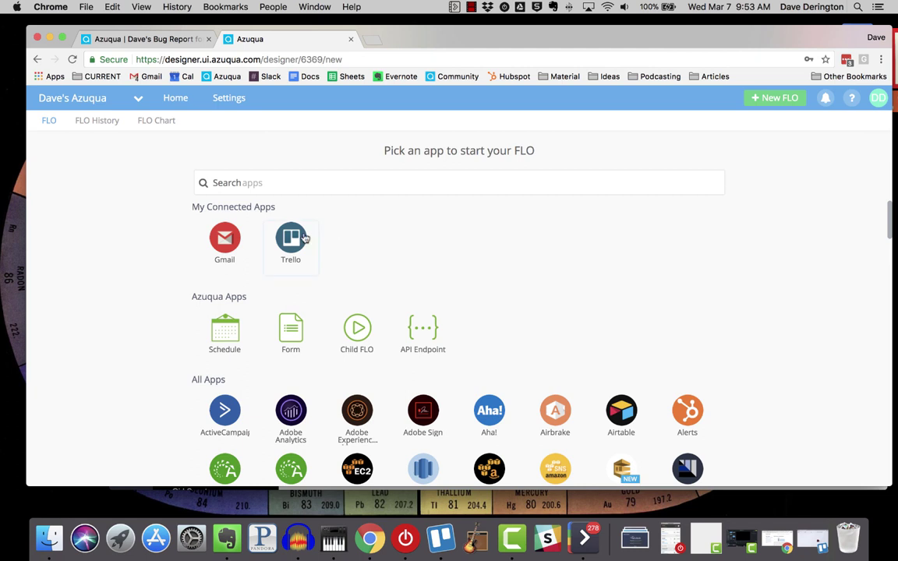
click(207, 243)
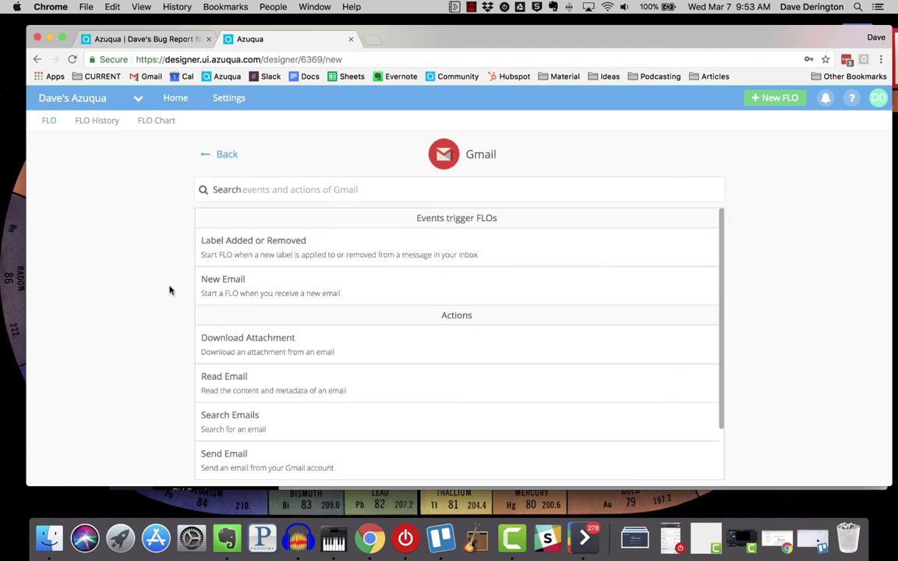
click(348, 293)
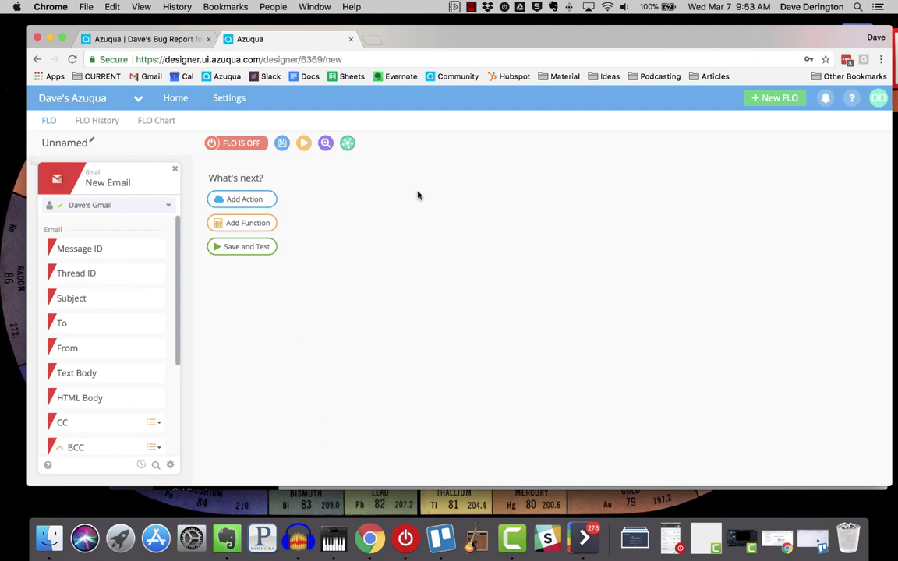
Add a Control 'Continue If' function step after the Gmail trigger
click(258, 226)
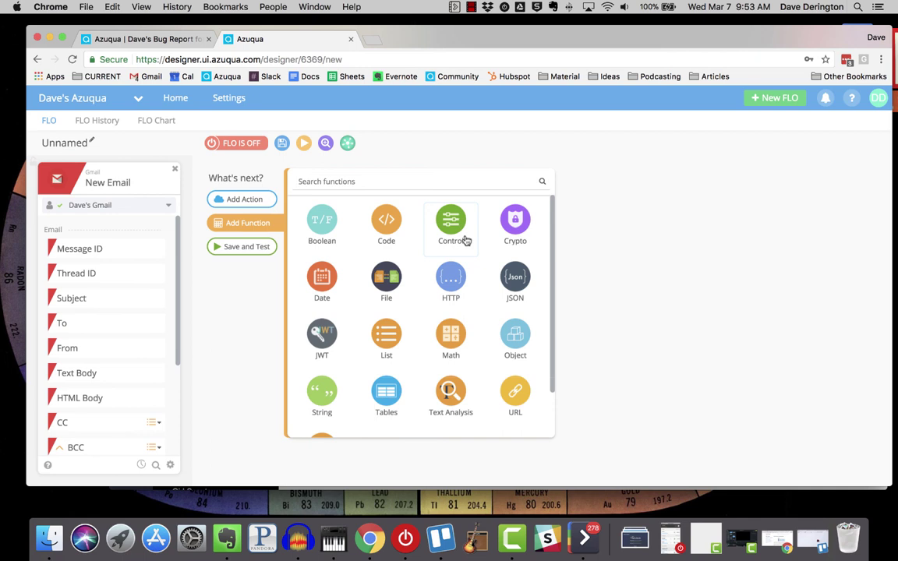
click(463, 241)
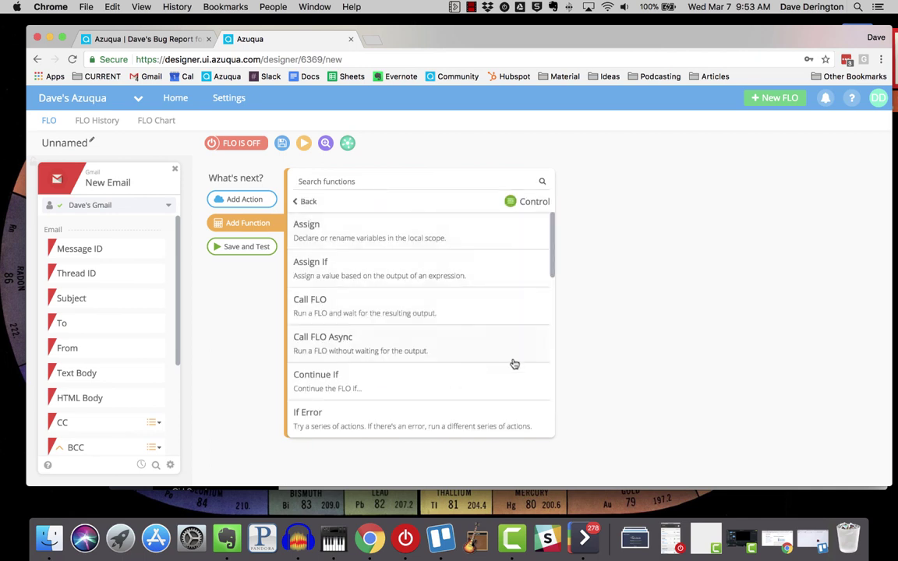
scroll(511, 359, down, 3)
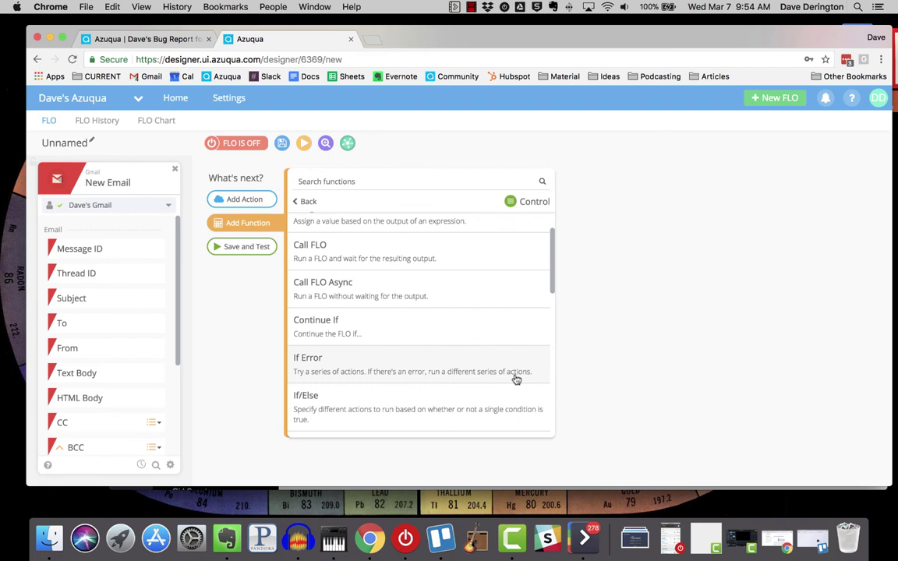
click(414, 337)
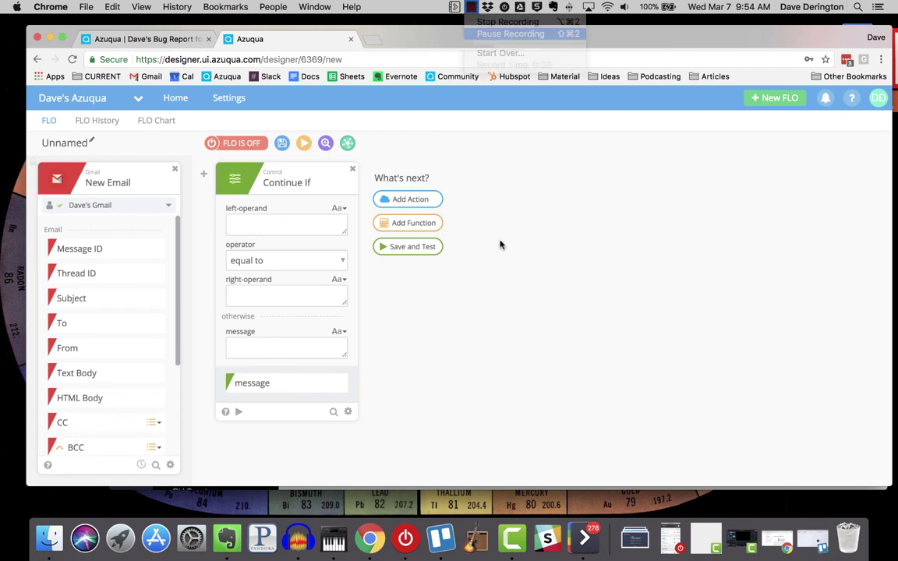
Set Continue If to pass when the email Subject is 'in' 'Azuqua Bug'
key(Escape)
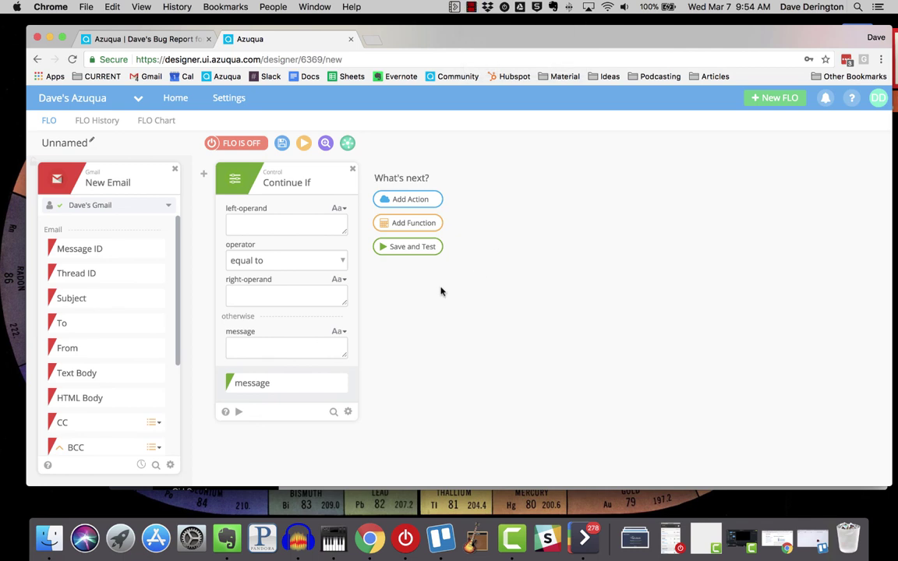
drag(135, 293, 308, 218)
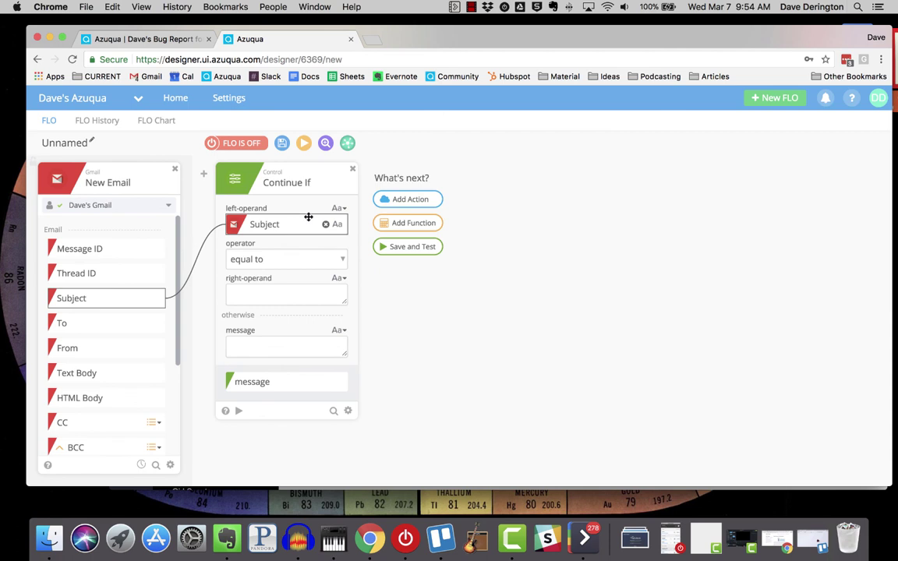
click(265, 259)
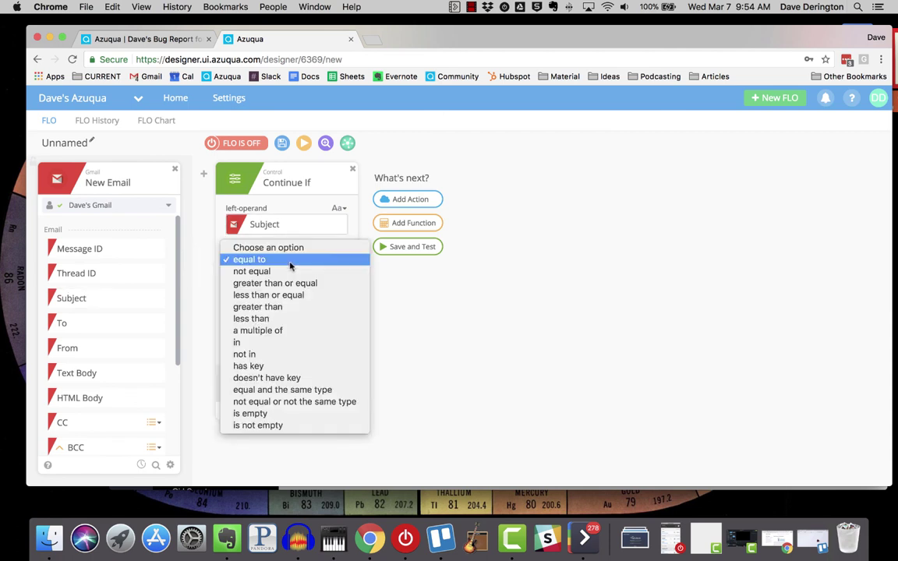
click(289, 343)
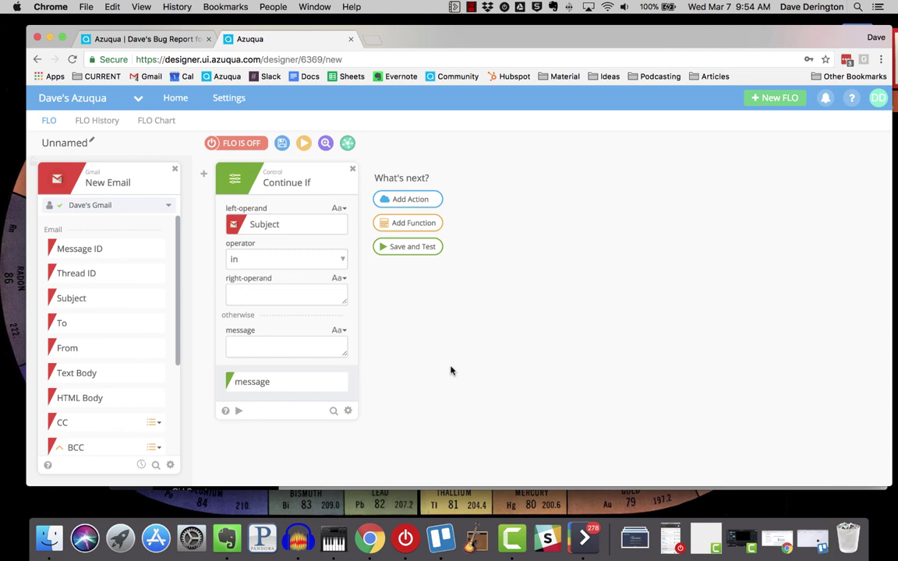
click(294, 300)
text(Azuqua Bug)
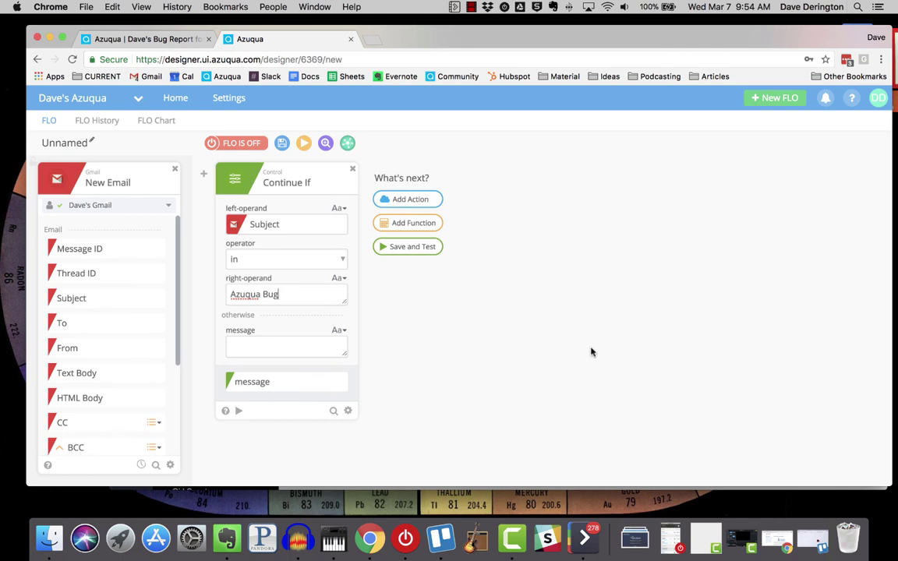
Add a Trello Create Card action after Continue If, then bring up the Trello board
click(424, 204)
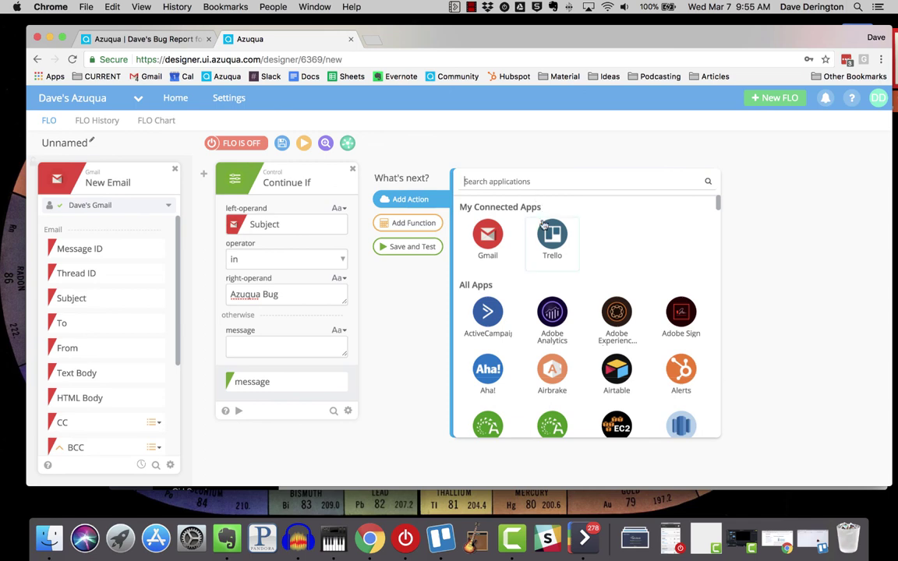
click(551, 238)
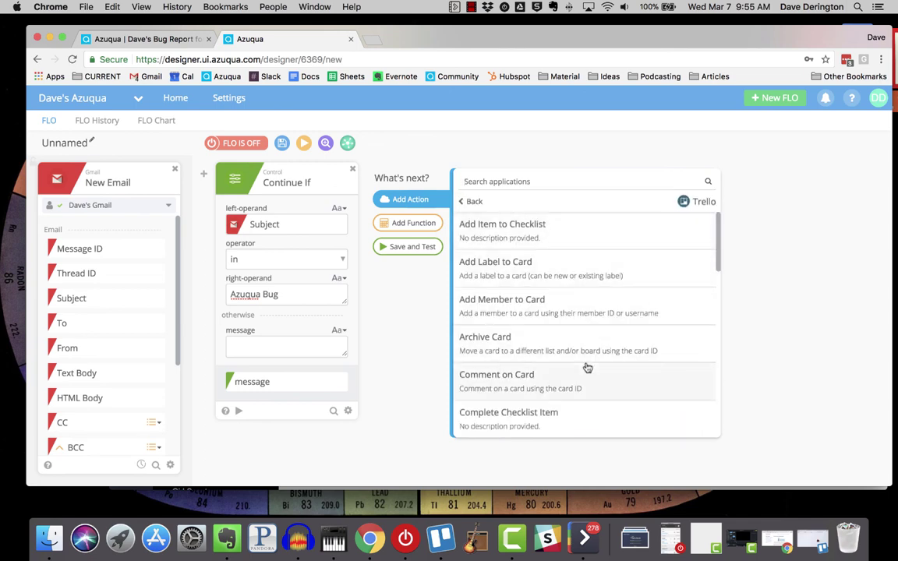
scroll(588, 368, down, 6)
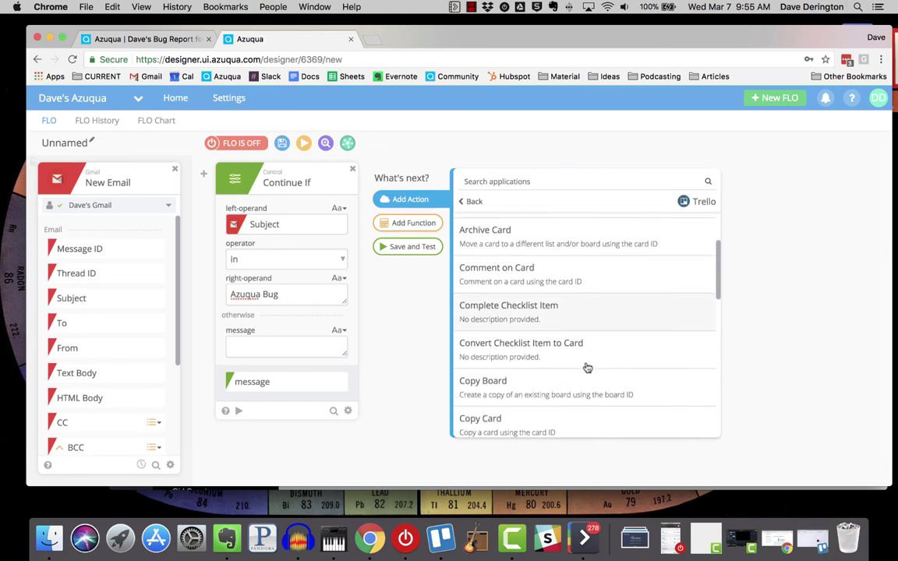
scroll(588, 368, down, 3)
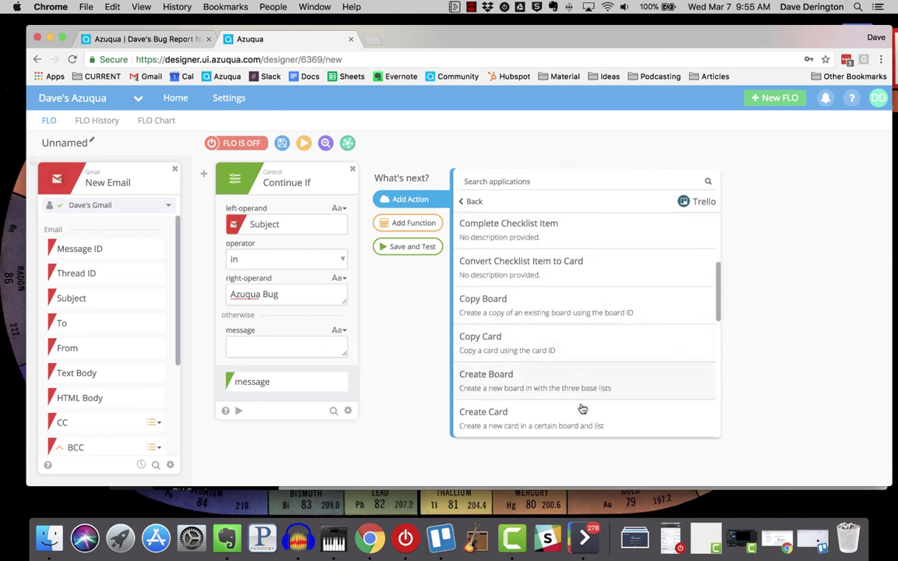
click(663, 424)
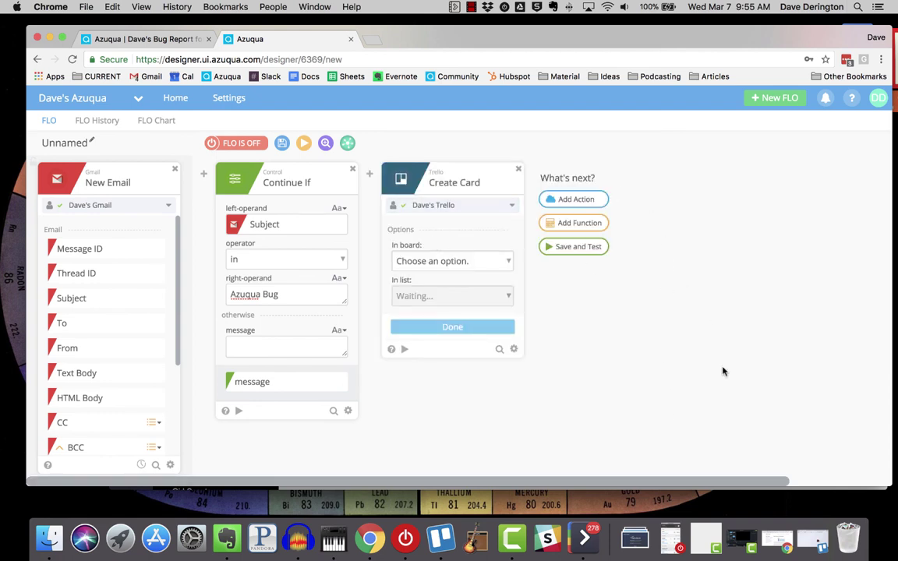
click(442, 538)
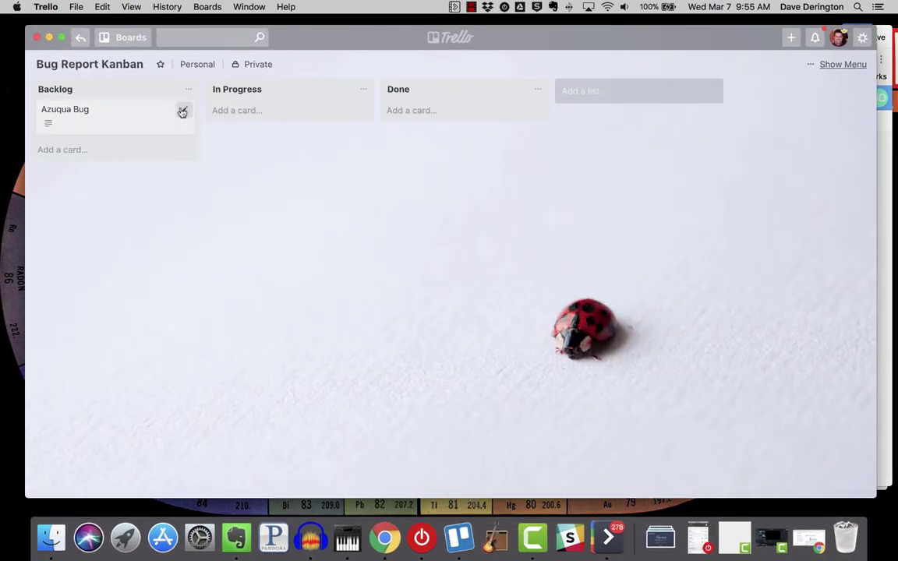
Archive and permanently delete the old Azuqua Bug card from the Backlog list
click(163, 113)
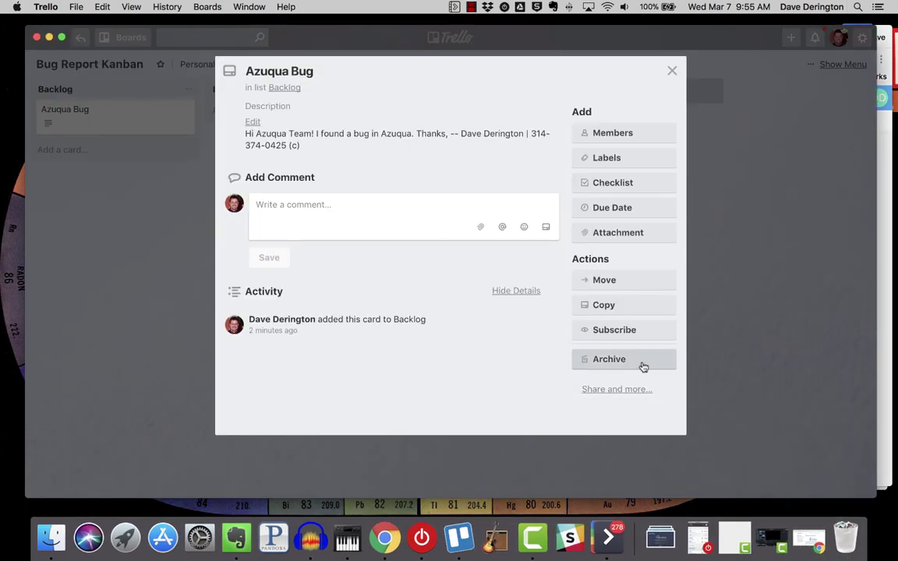
click(641, 366)
click(626, 421)
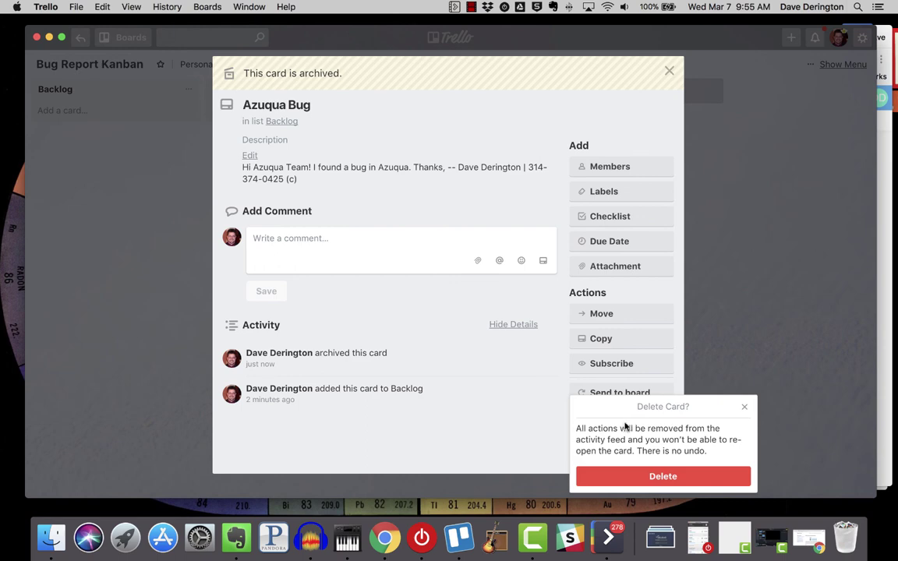
click(684, 478)
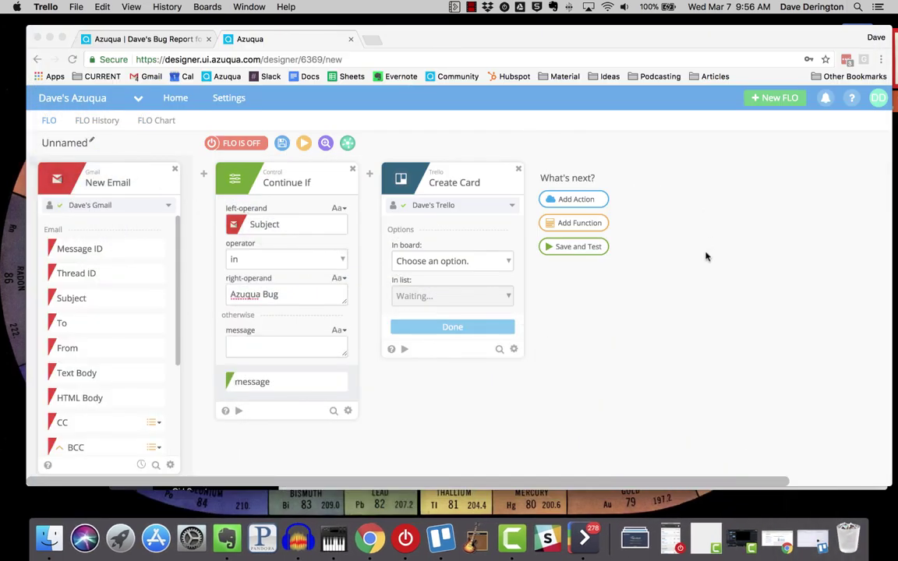
Point the Create Card step at the Bug Report Kanban board's Backlog list
click(486, 259)
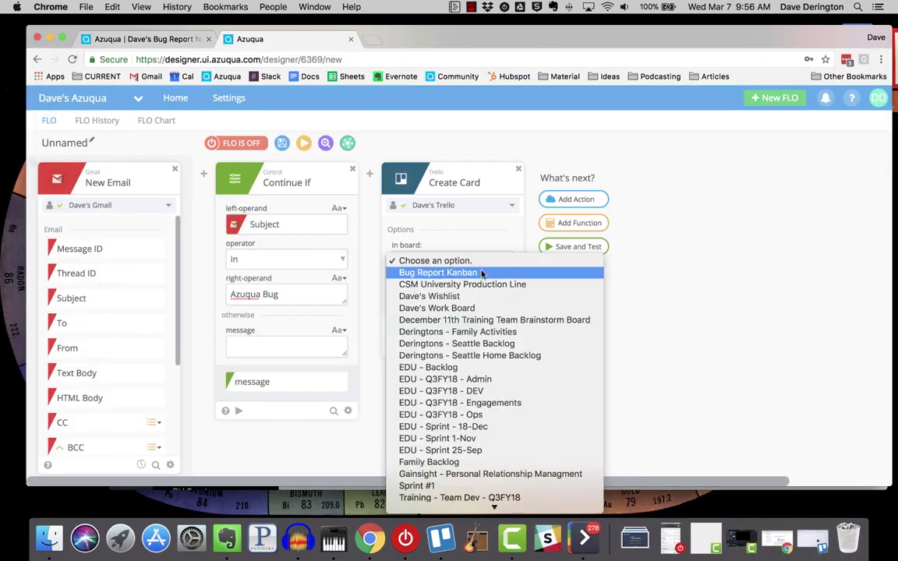
click(483, 273)
click(501, 296)
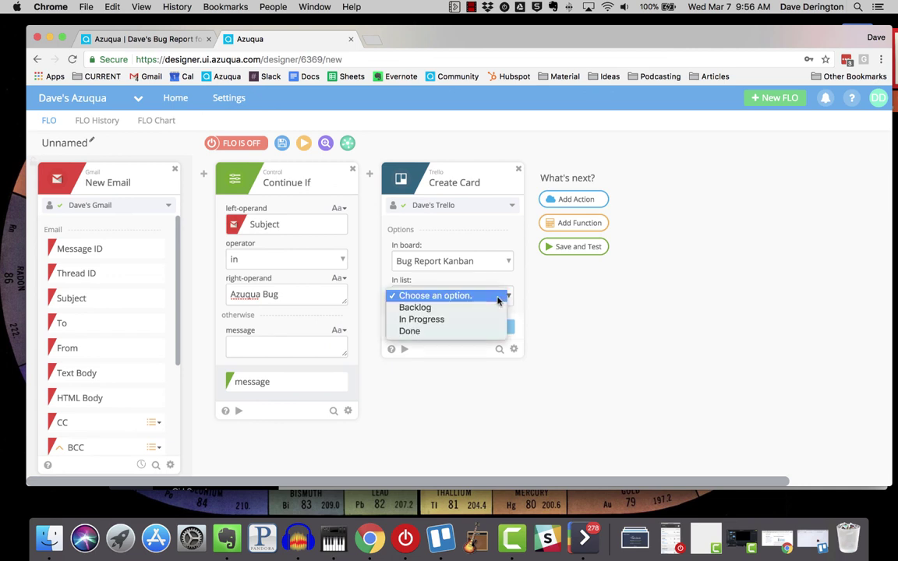
click(500, 309)
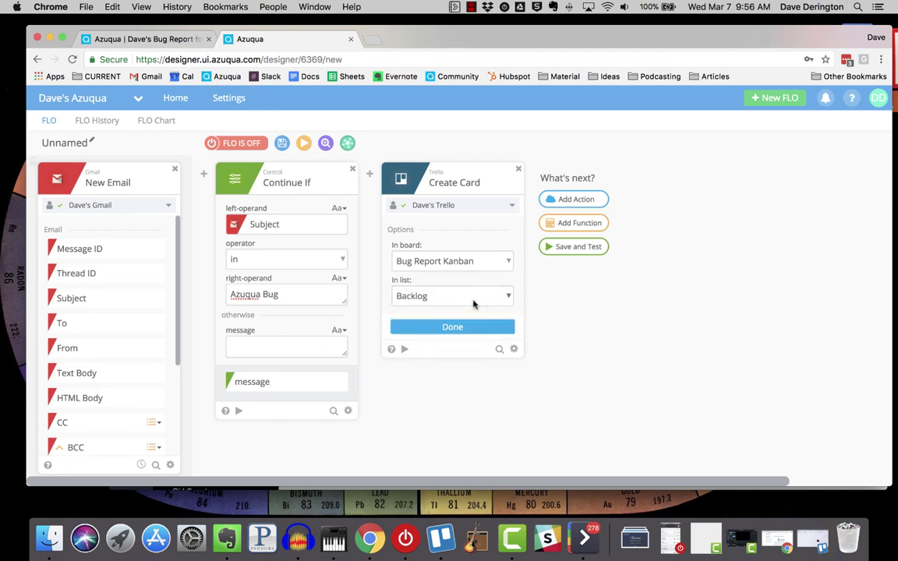
click(448, 328)
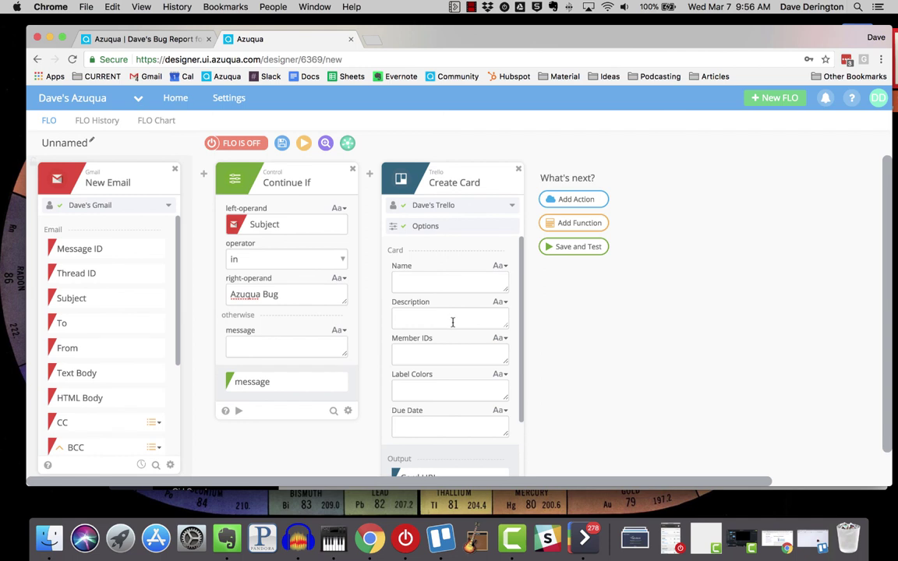
Map email Subject to card Name and Text Body to Description, then view the saved FLO
drag(110, 304, 465, 292)
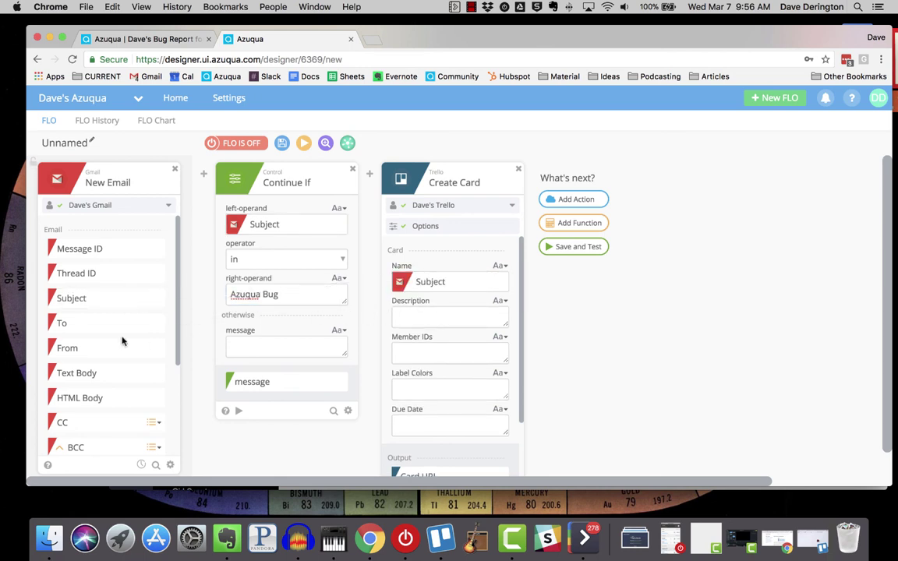
drag(80, 374, 428, 323)
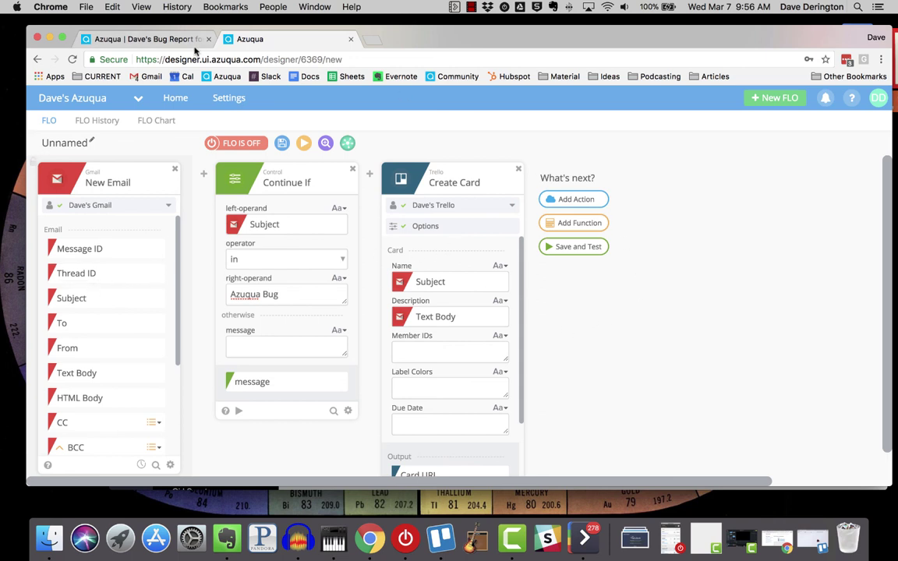
click(145, 39)
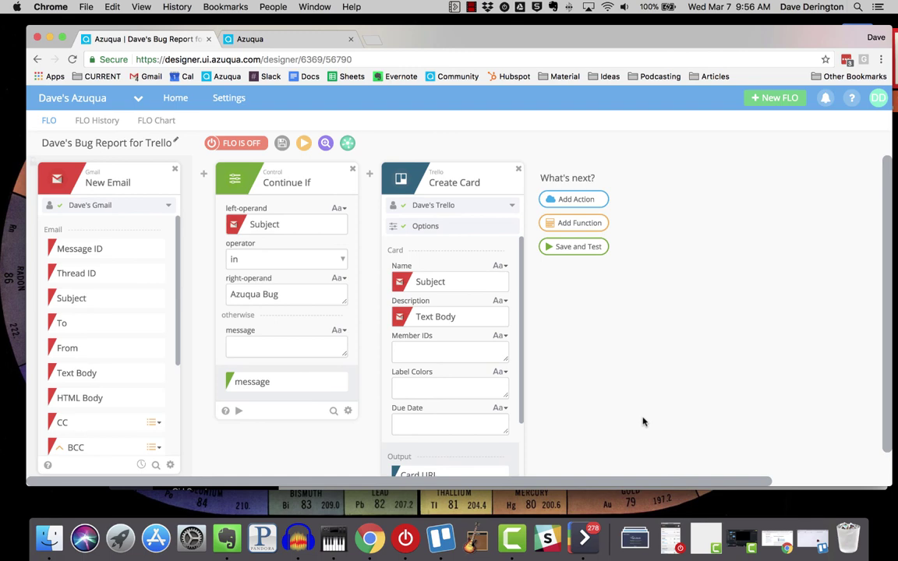
Compose a new email in Shift's Gmail addressed to the test recipient
click(591, 551)
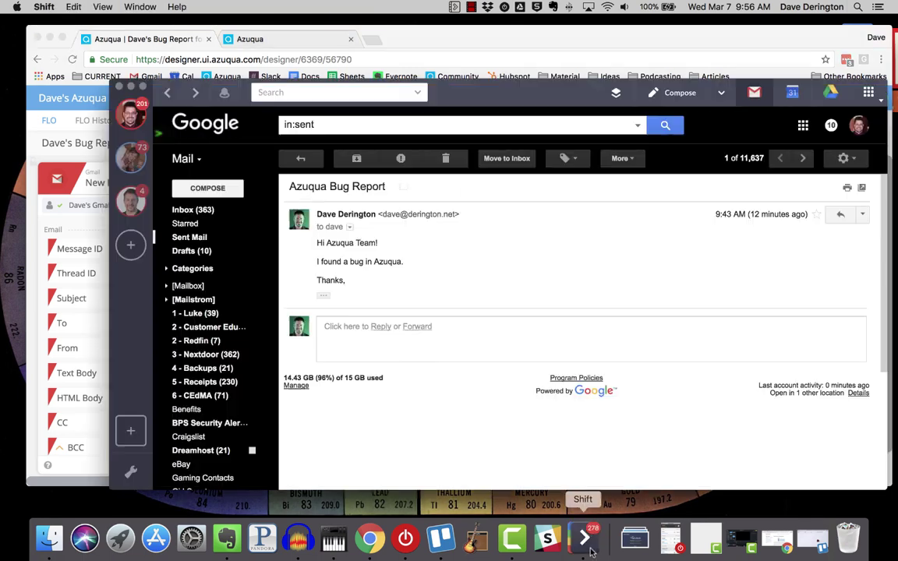
click(208, 188)
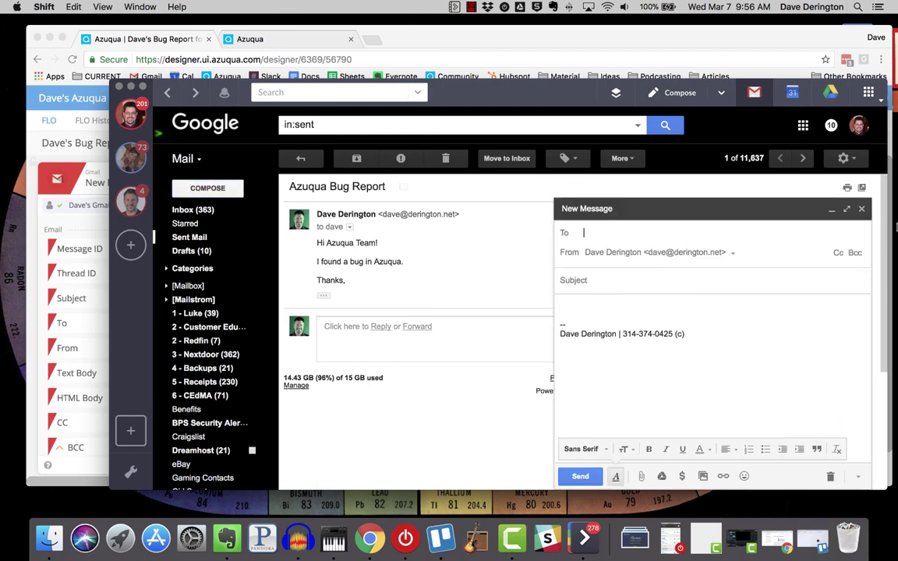
click(847, 209)
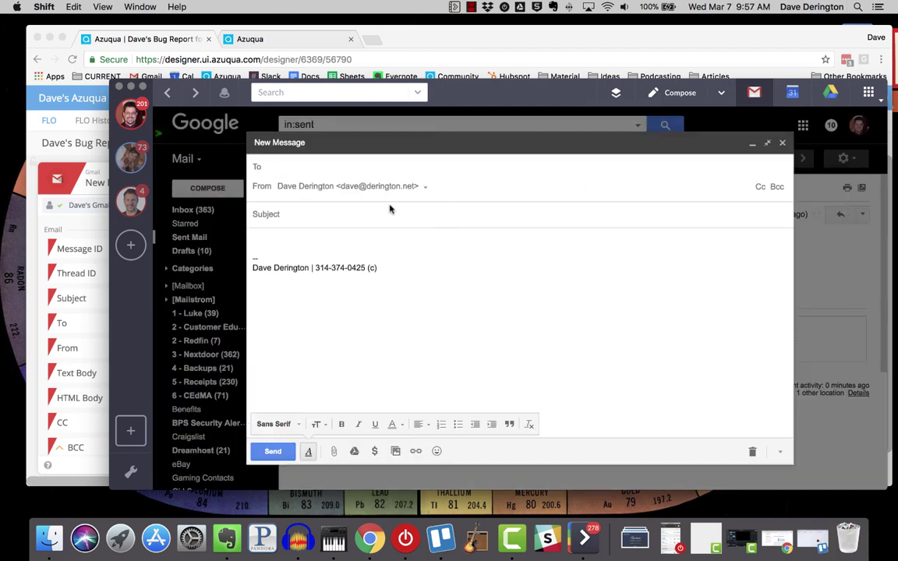
text(dave)
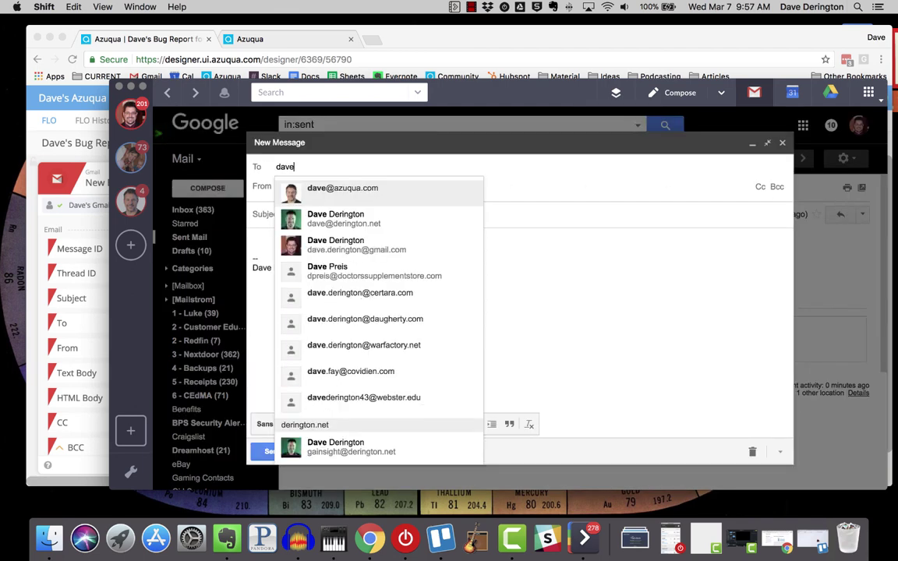
key(Return)
Send it with subject 'Azuqua Bug' and body 'Hi Team! I found a bug.'
click(389, 213)
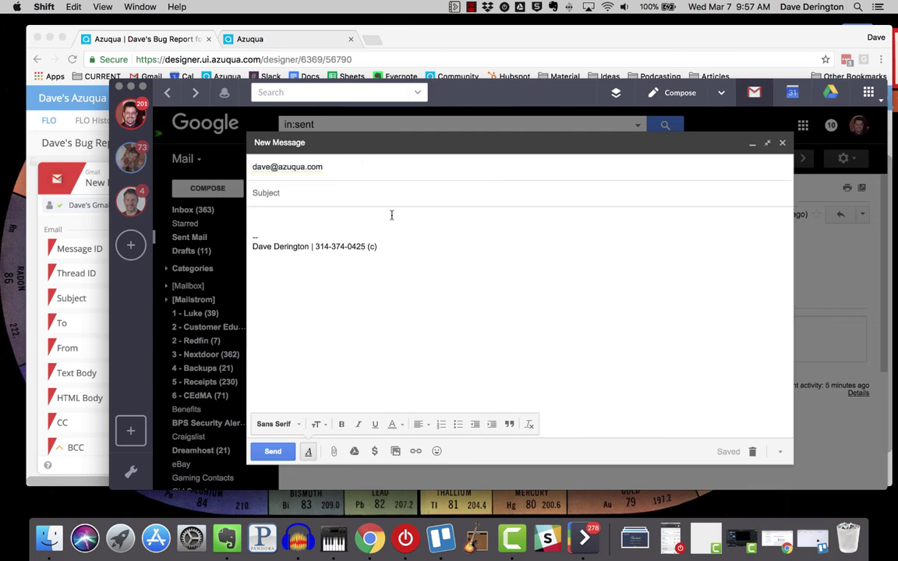
text(Azuqua Bug)
click(252, 218)
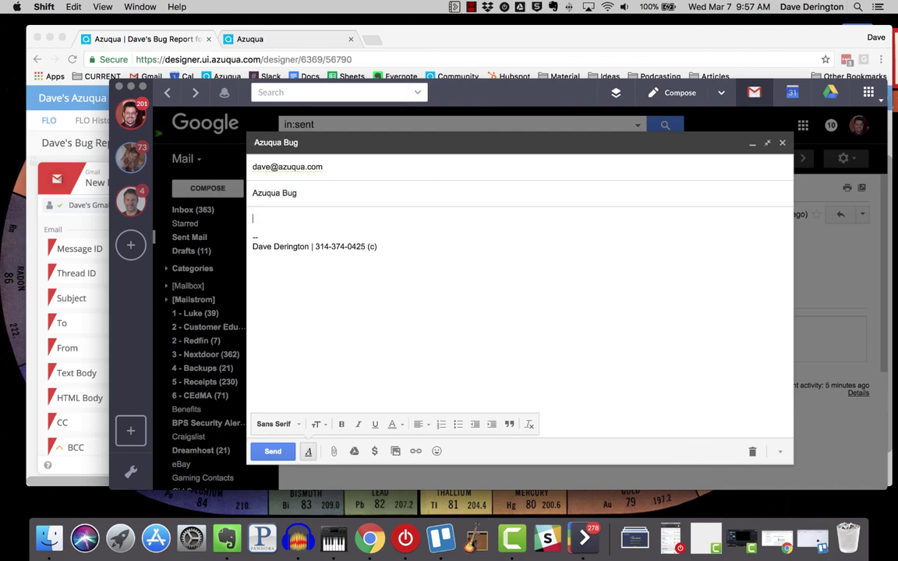
text(Hi Team!)
key(Return)
key(Return)
text(I fo)
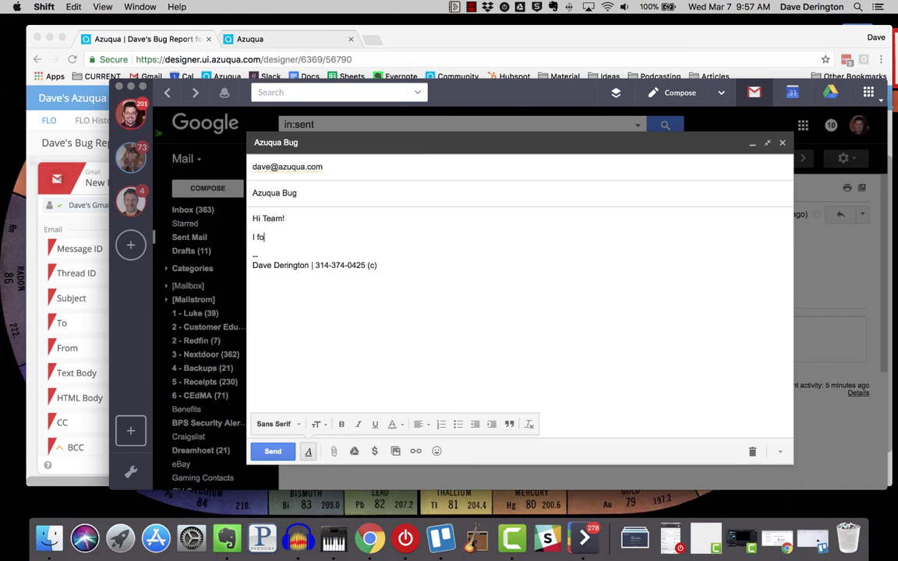
text(und a bug.)
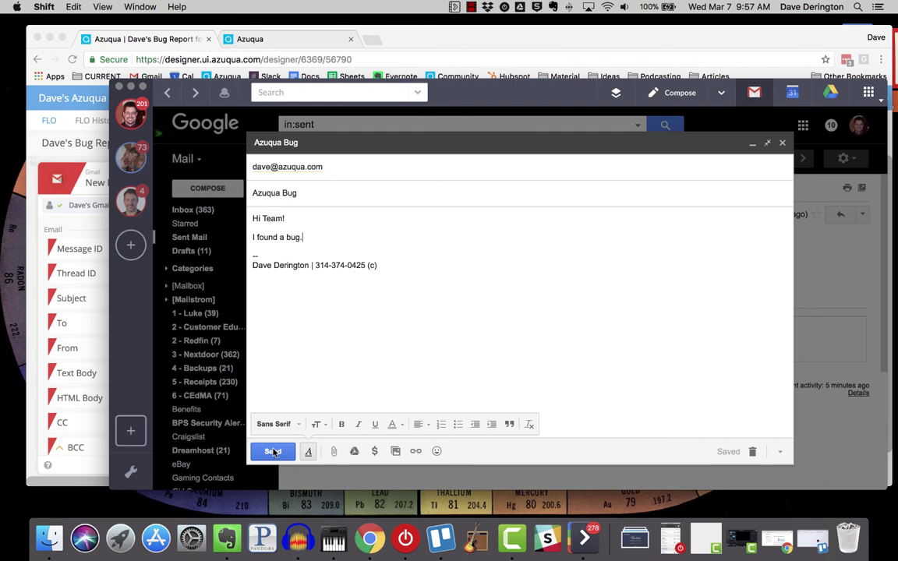
click(273, 452)
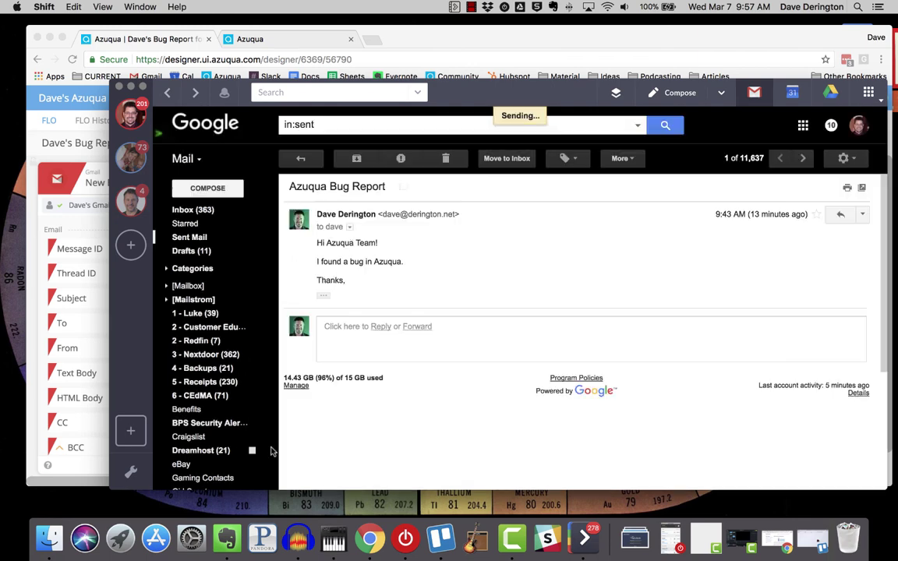
click(130, 86)
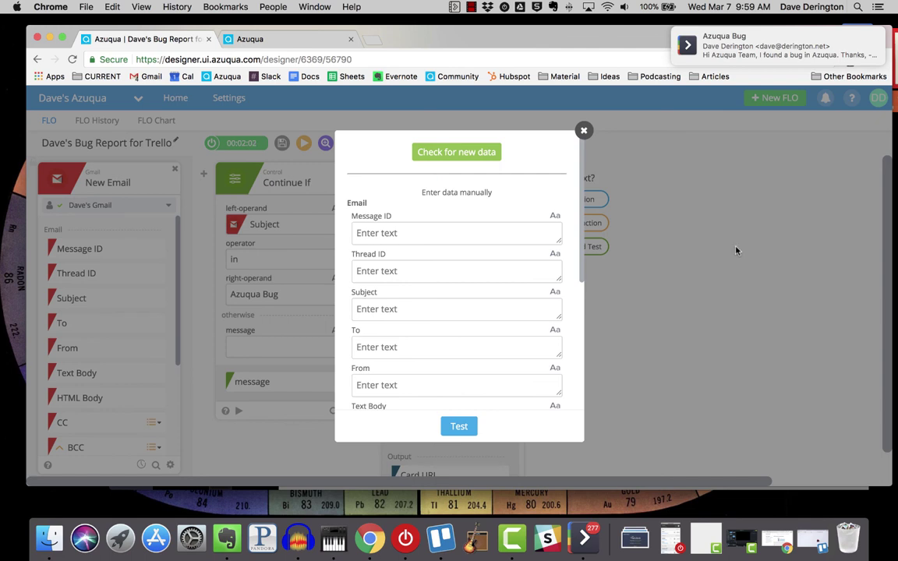
Fetch the test email as new data and review the 9:59 AM run's step values
click(473, 152)
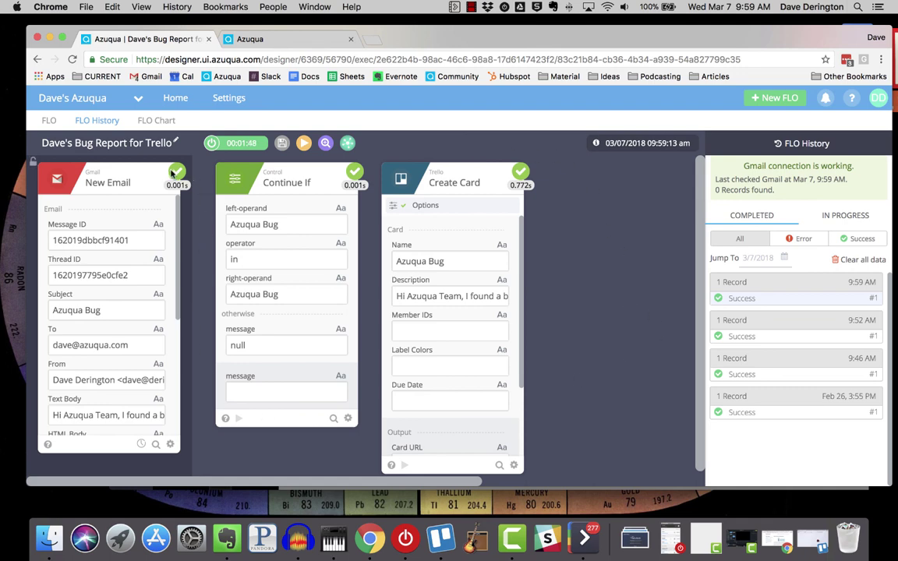
scroll(132, 281, down, 3)
scroll(130, 289, down, 1)
scroll(129, 289, up, 4)
scroll(114, 307, down, 1)
scroll(117, 344, down, 5)
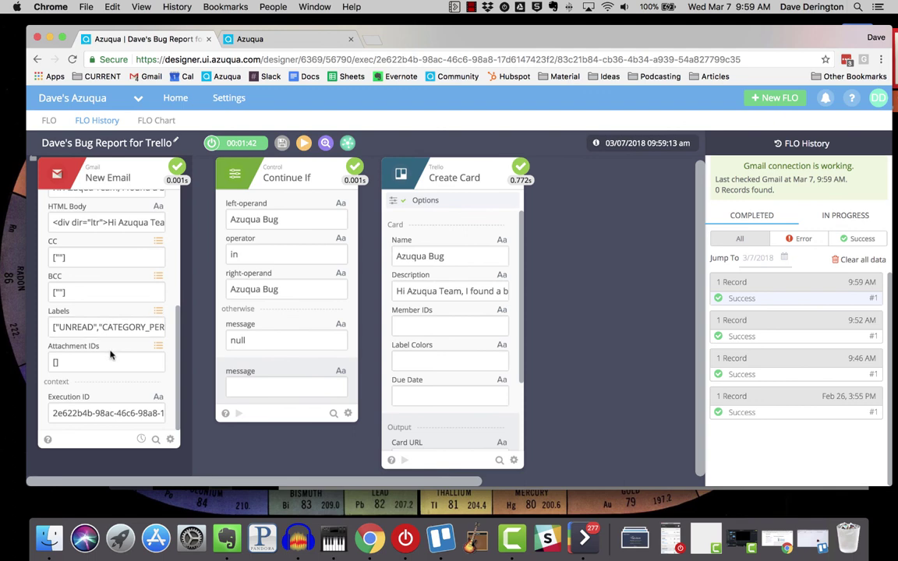
scroll(89, 301, up, 5)
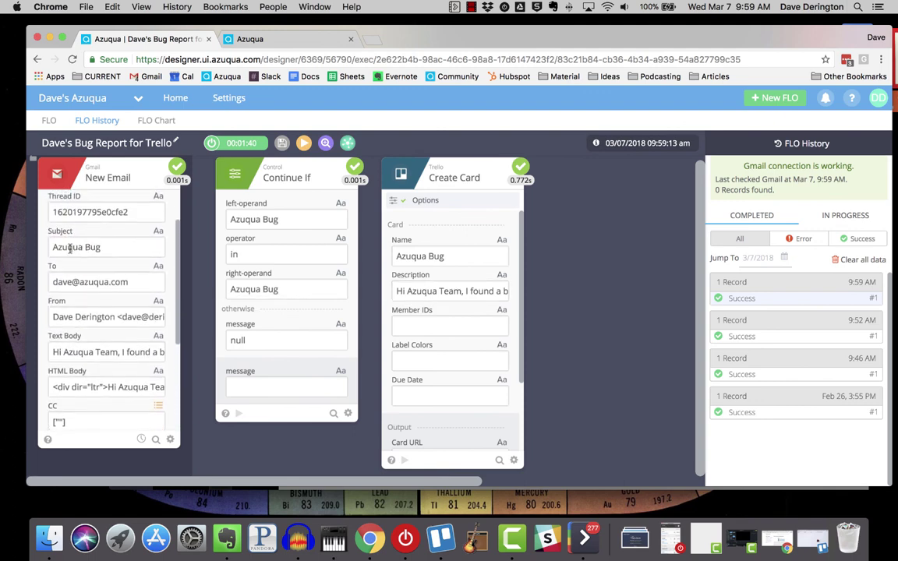
scroll(83, 261, up, 3)
mouse_move(89, 308)
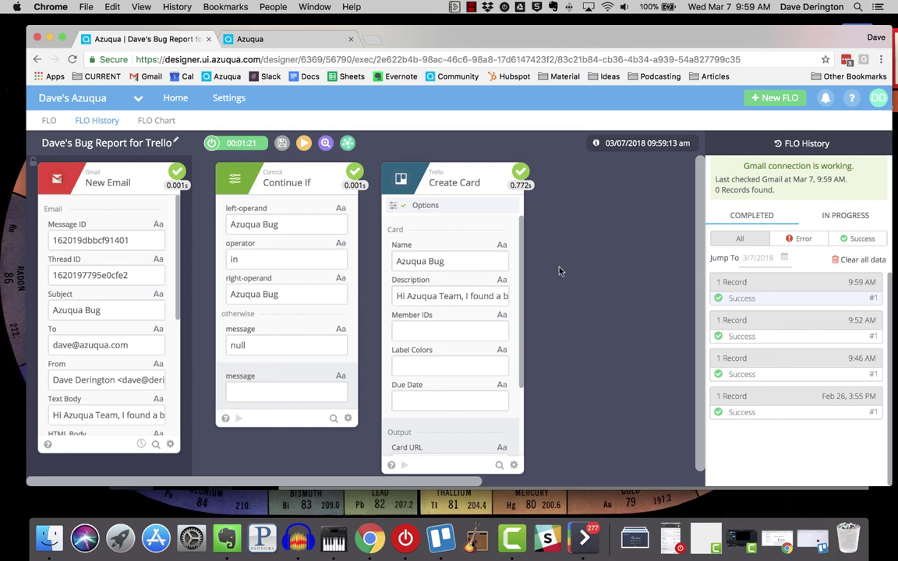
Open the newest 'Azuqua Bug' card in Trello's Backlog, check its description, and close it
click(442, 542)
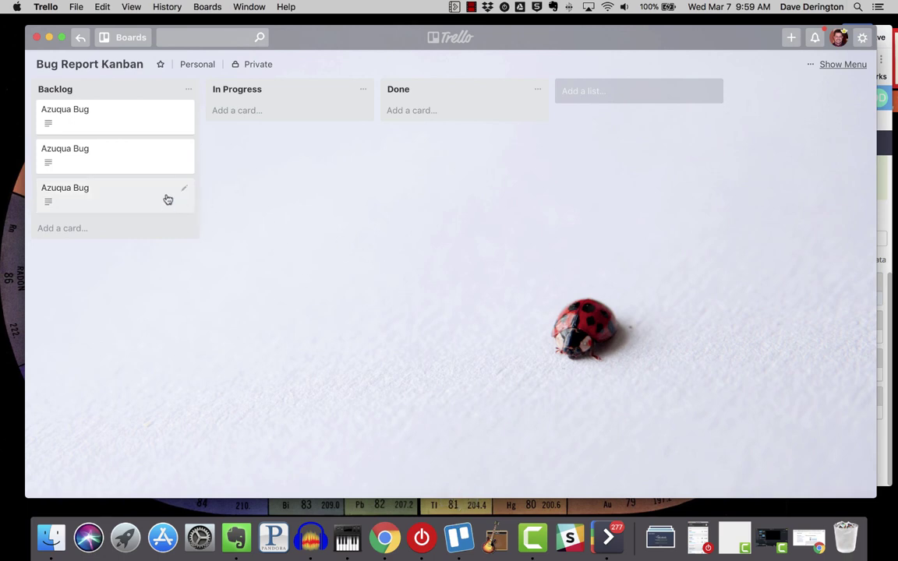
click(133, 199)
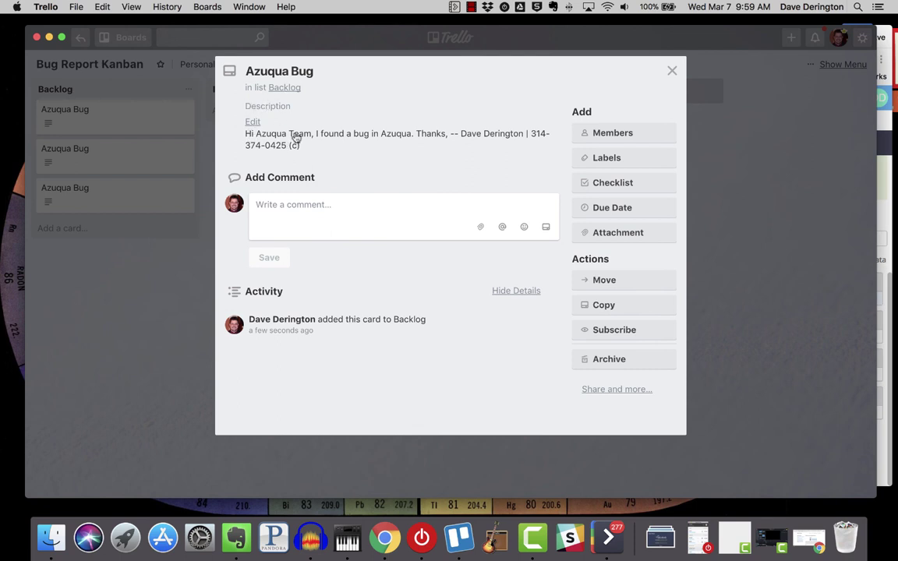
double_click(273, 70)
click(315, 70)
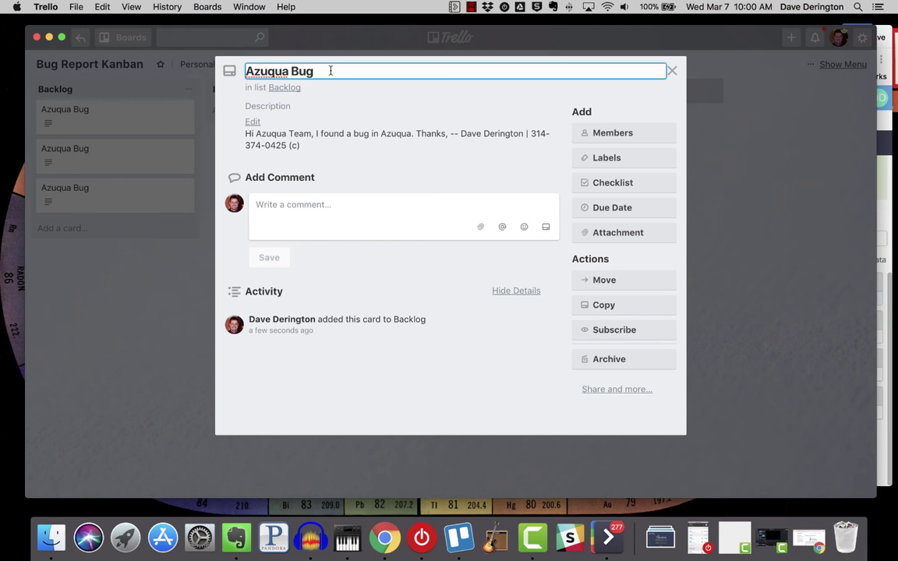
click(673, 72)
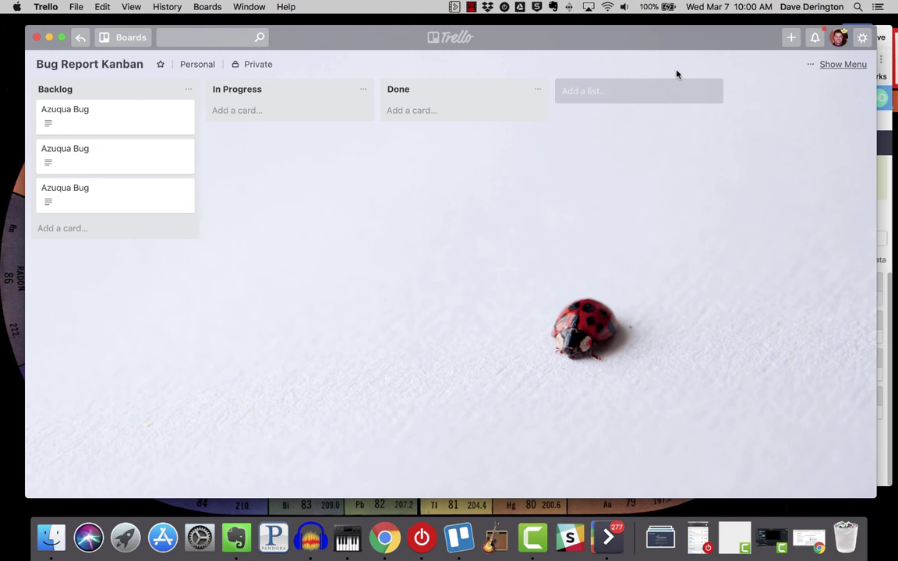